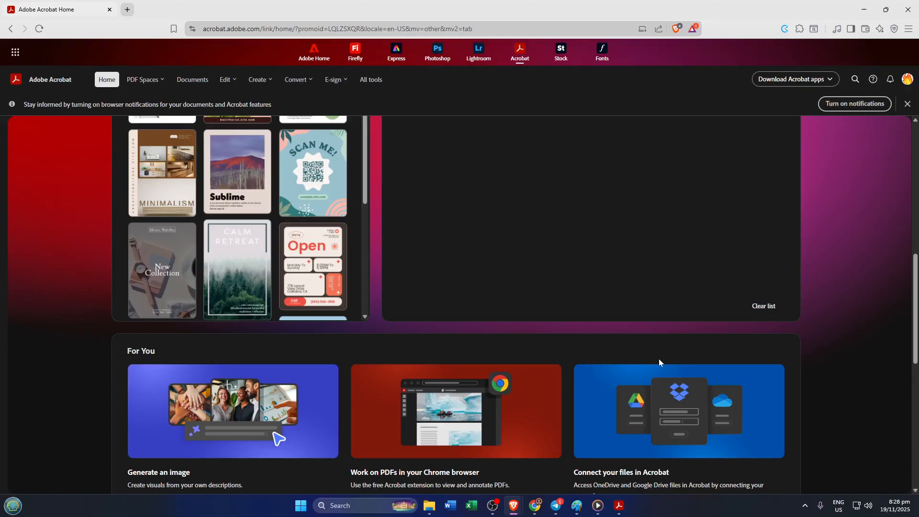
Switch to the Acrobat desktop app and create a form from the open Orange Groovy Retro PDF with field auto-detection on.
left_click(626, 506)
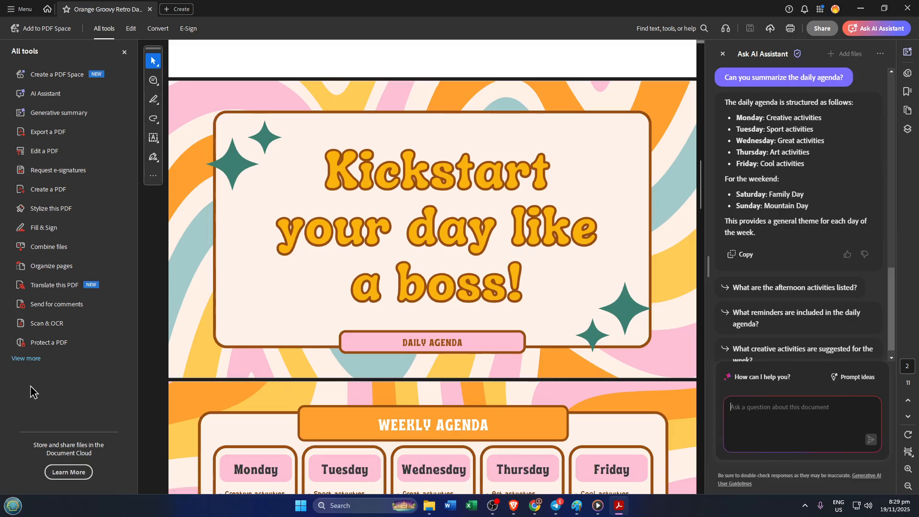
left_click(28, 358)
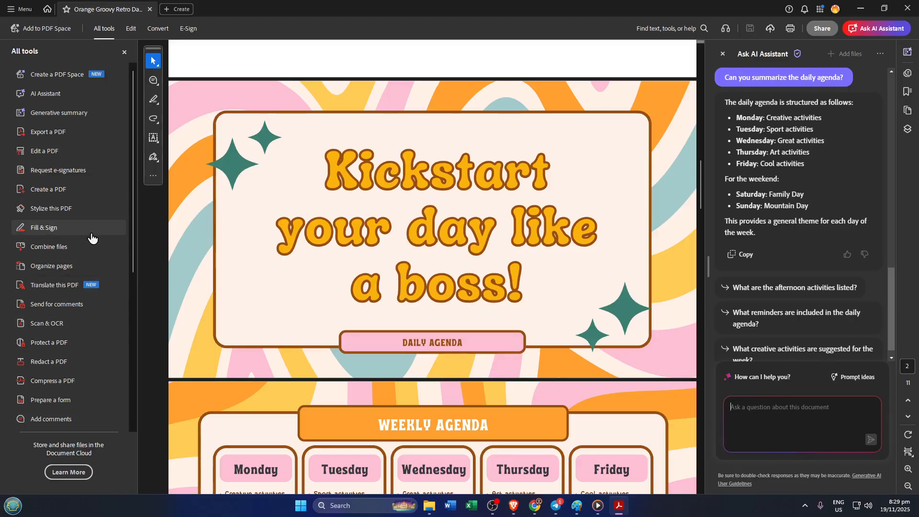
scroll(91, 242, "down", 4)
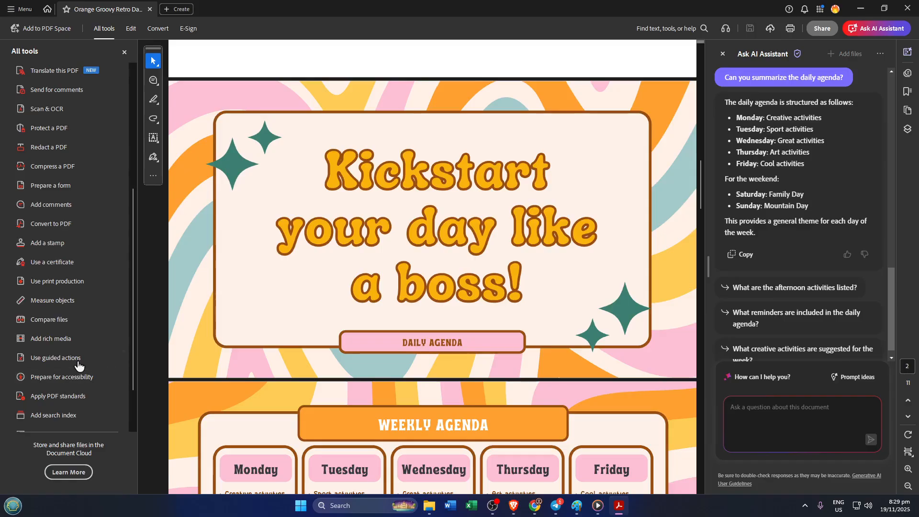
left_click(57, 190)
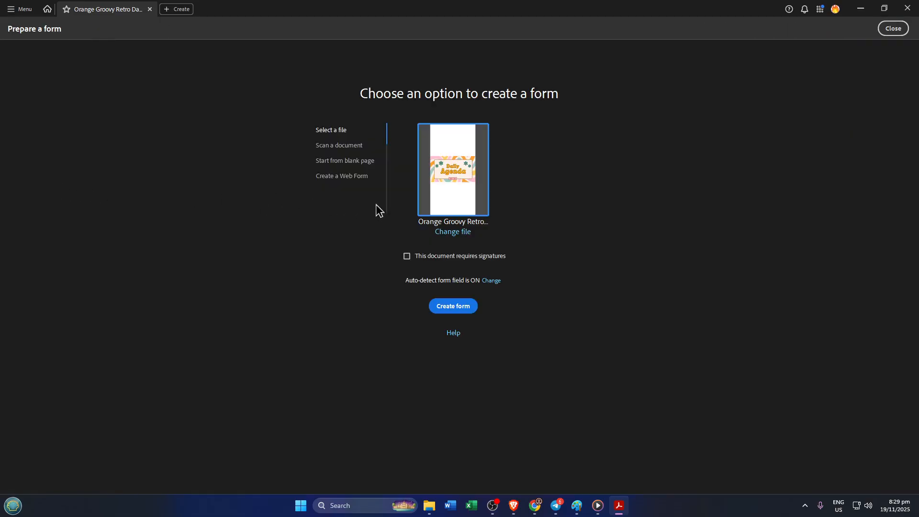
left_click(457, 306)
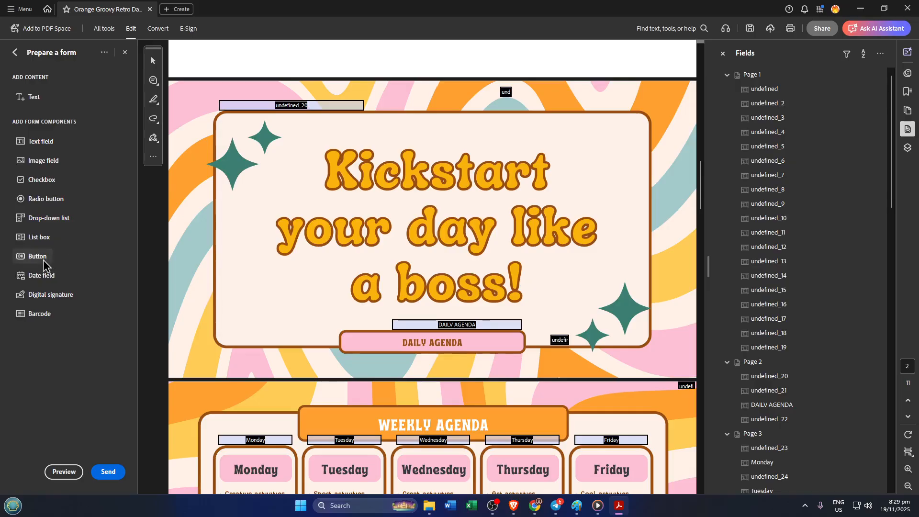
Add a button field above the word "Kickstart" on page 2 and enlarge it slightly.
left_click(42, 258)
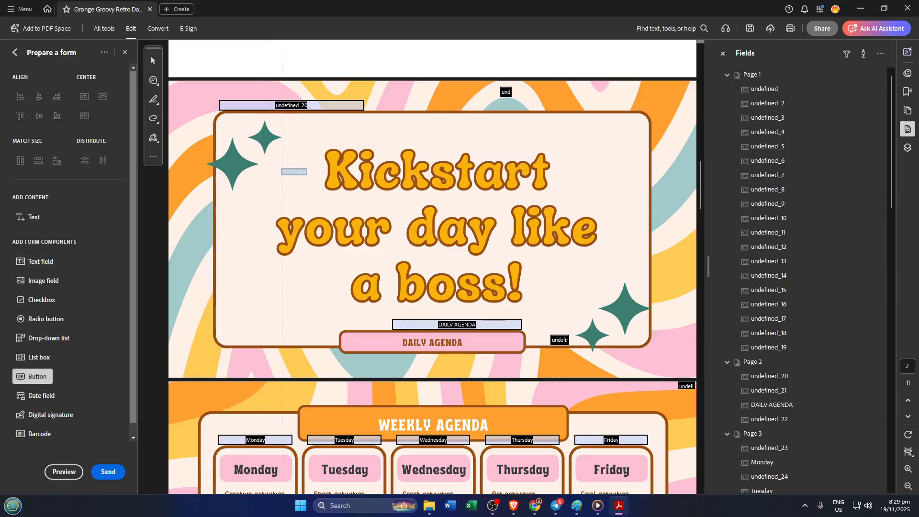
left_click(352, 130)
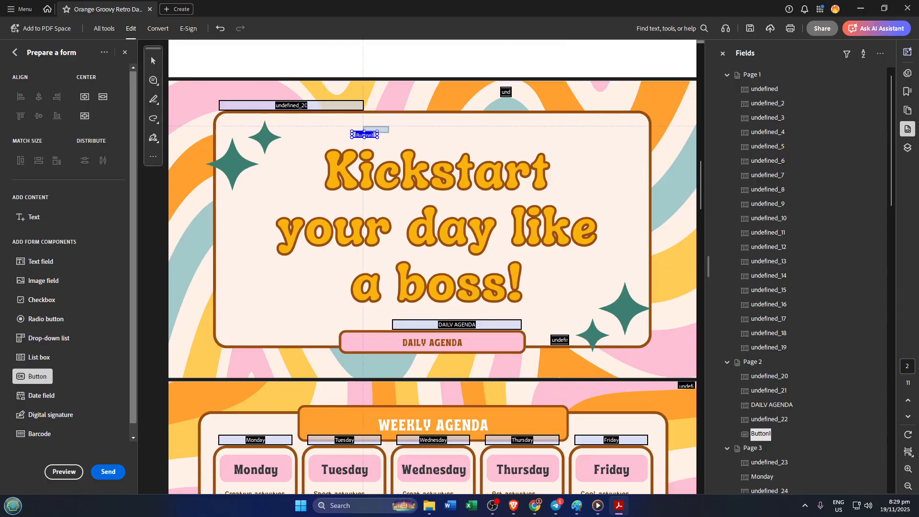
key("Escape")
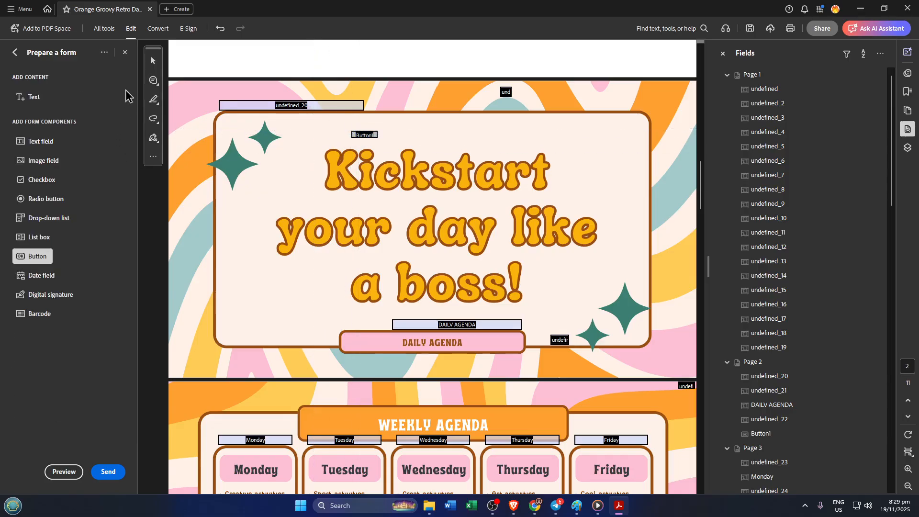
left_click(153, 61)
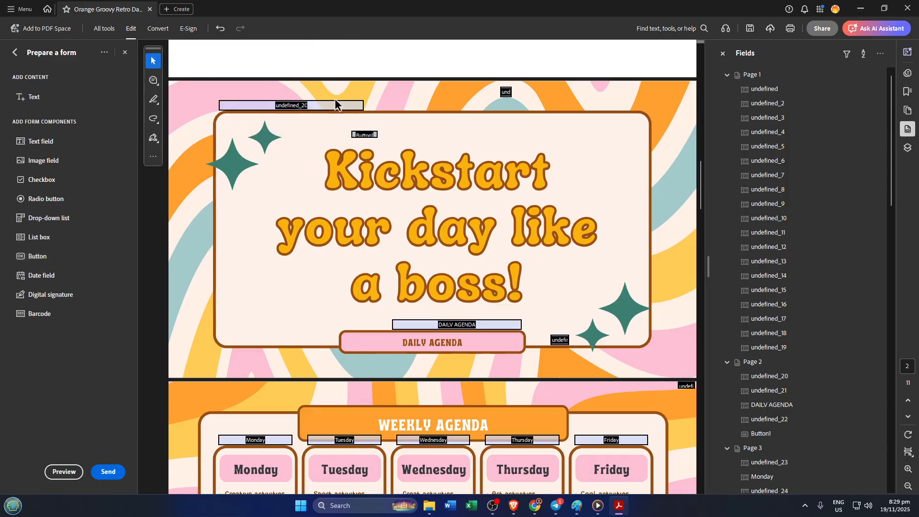
left_click(360, 135)
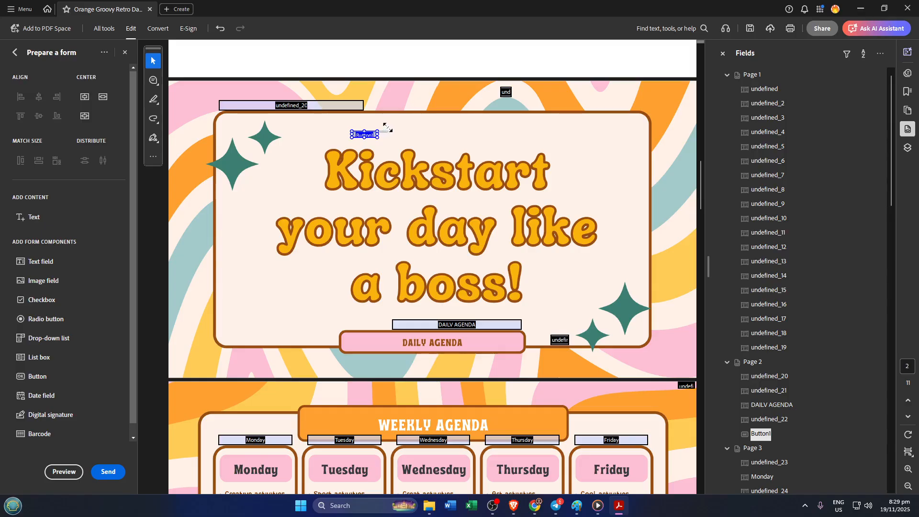
left_click_drag(385, 130, 388, 139)
left_click_drag(371, 141, 369, 146)
Open the new button's properties and set its name to "Last Page".
double_click(373, 140)
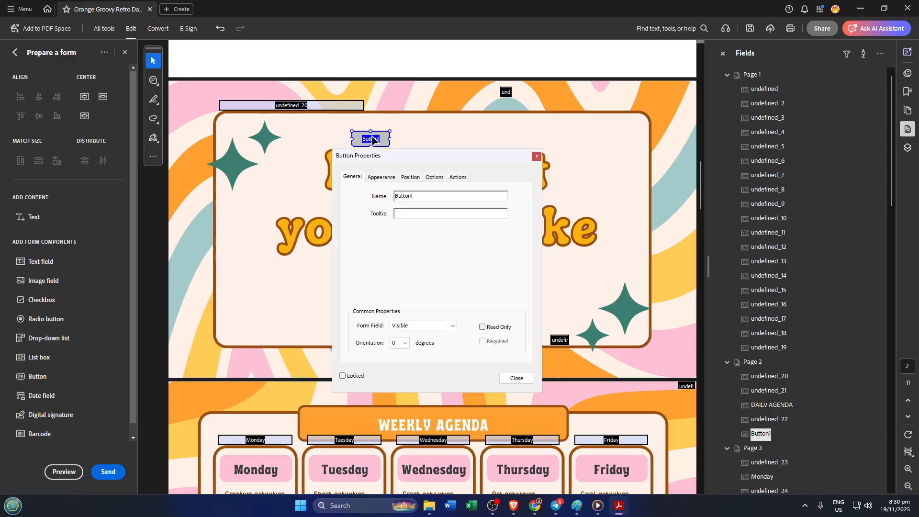
left_click(384, 177)
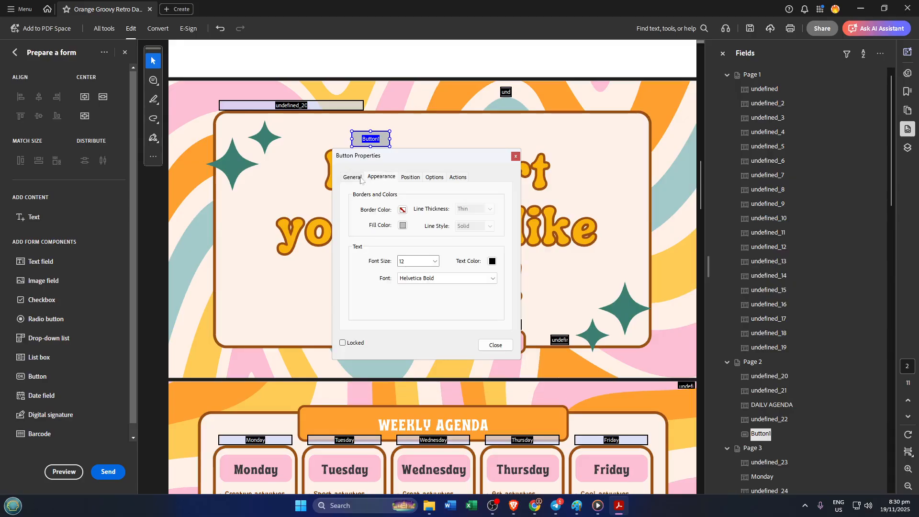
left_click(360, 178)
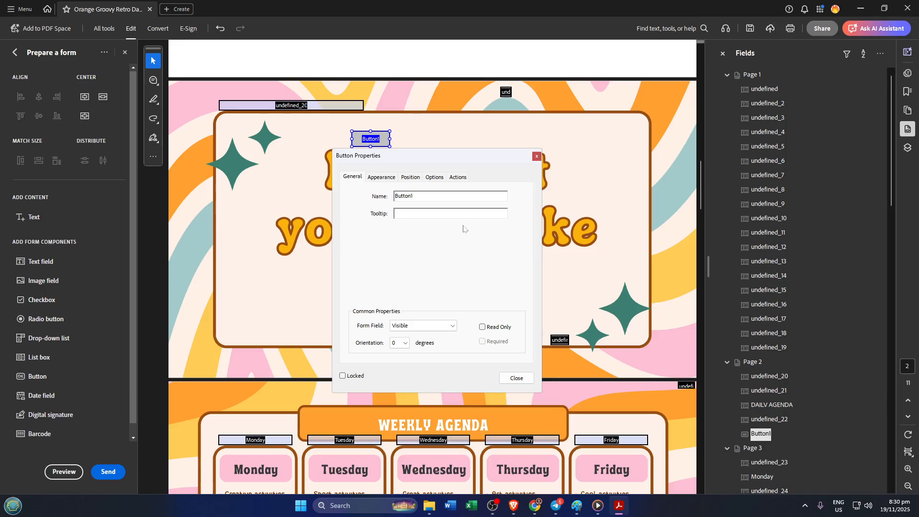
type("P")
key("shift+Tab")
type("Last")
Copy the button's name and paste it as the button's label, "Last Page".
key("ctrl+a")
key("ctrl+c")
left_click(383, 178)
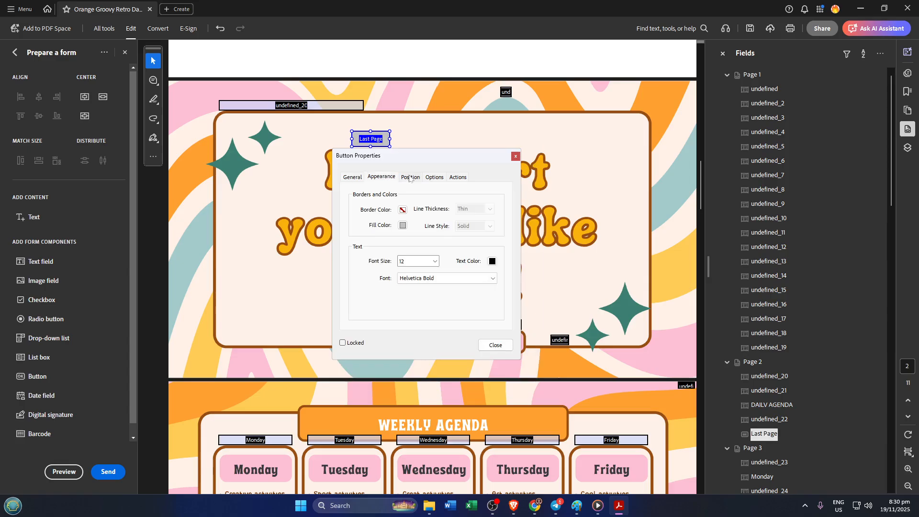
left_click(410, 177)
left_click(432, 178)
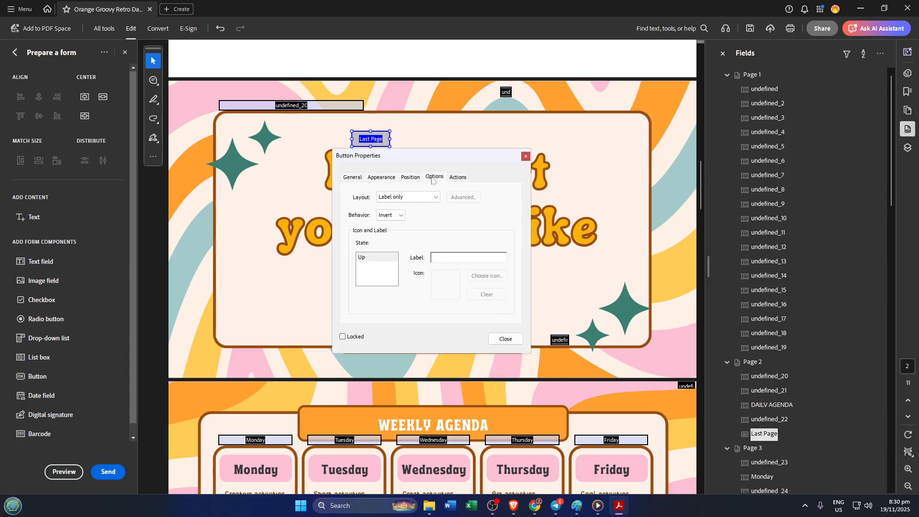
key("ctrl+v")
Add a Mouse Up action to the button that executes the menu item View > Page navigation > Last page.
left_click(453, 178)
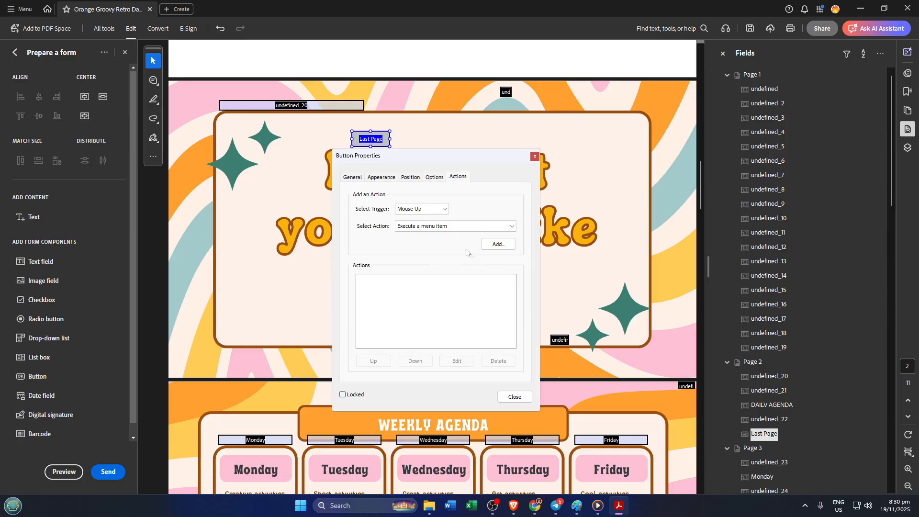
left_click(493, 245)
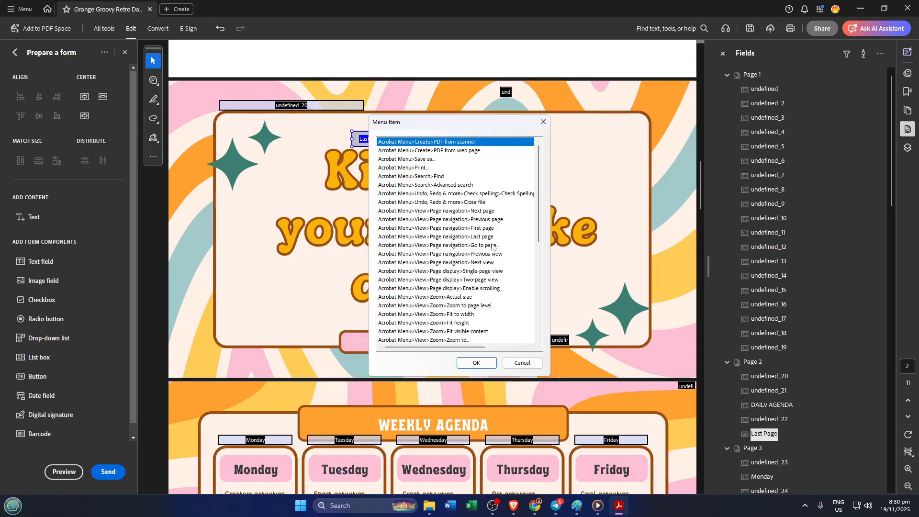
left_click(462, 255)
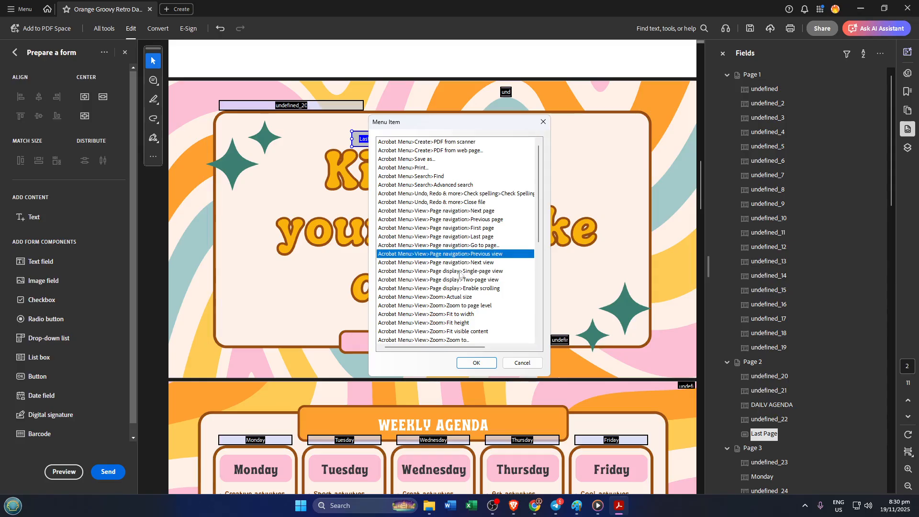
key("Down")
key("Up")
key("Up")
key("Up")
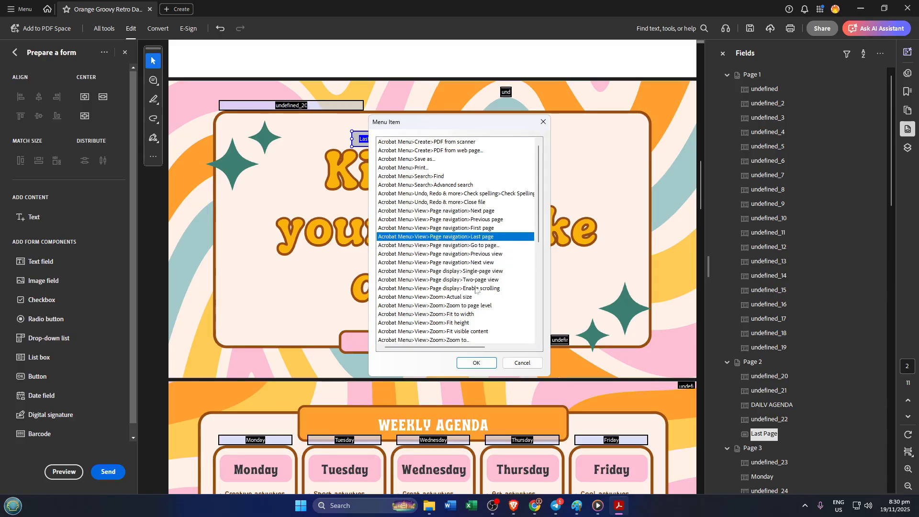